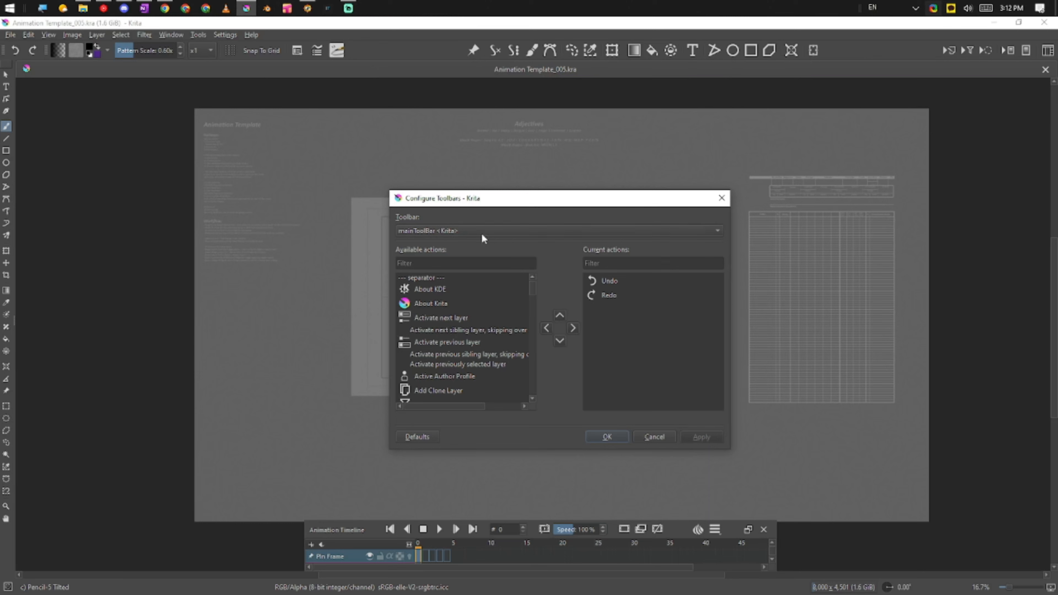
# Choose BrushesAndStuff <Krita> as the toolbar to configure
pyautogui.click(471, 230)
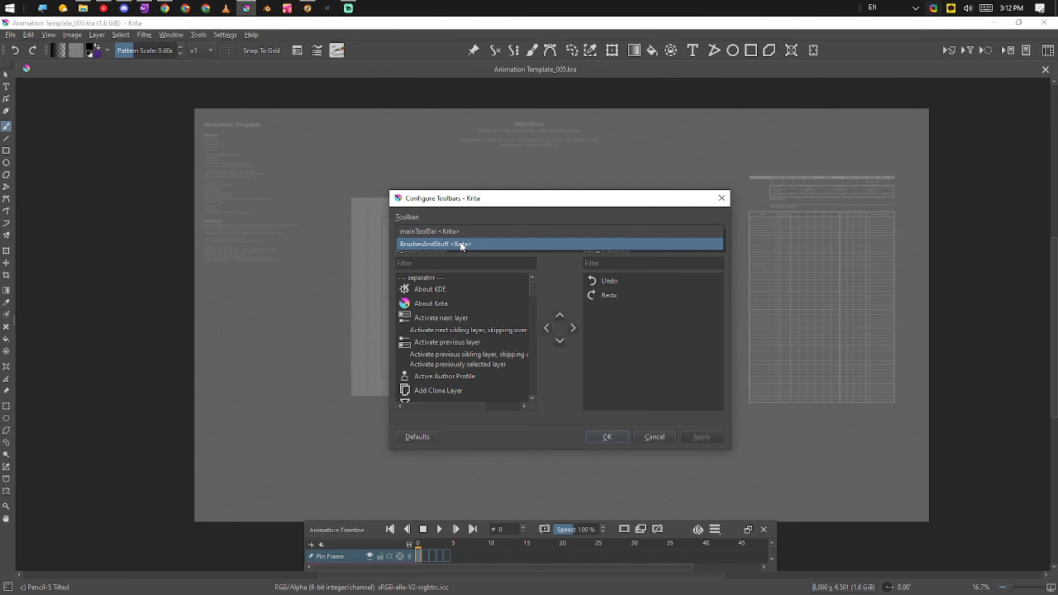
pyautogui.click(461, 245)
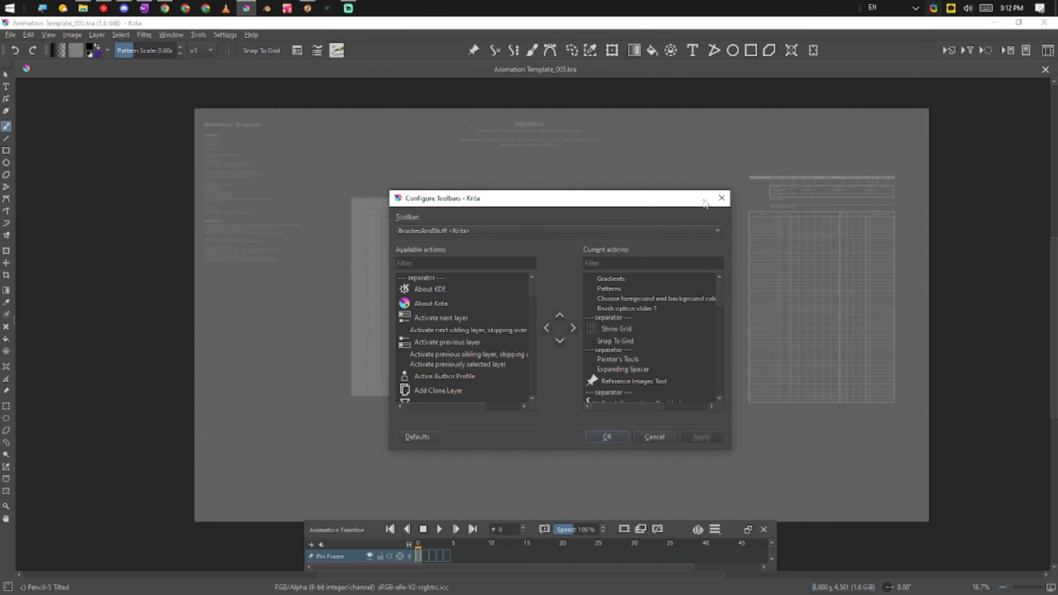
pyautogui.moveTo(721, 286)
pyautogui.mouseDown()
pyautogui.moveTo(729, 352)
pyautogui.moveTo(699, 239)
pyautogui.mouseUp()
pyautogui.click(575, 230)
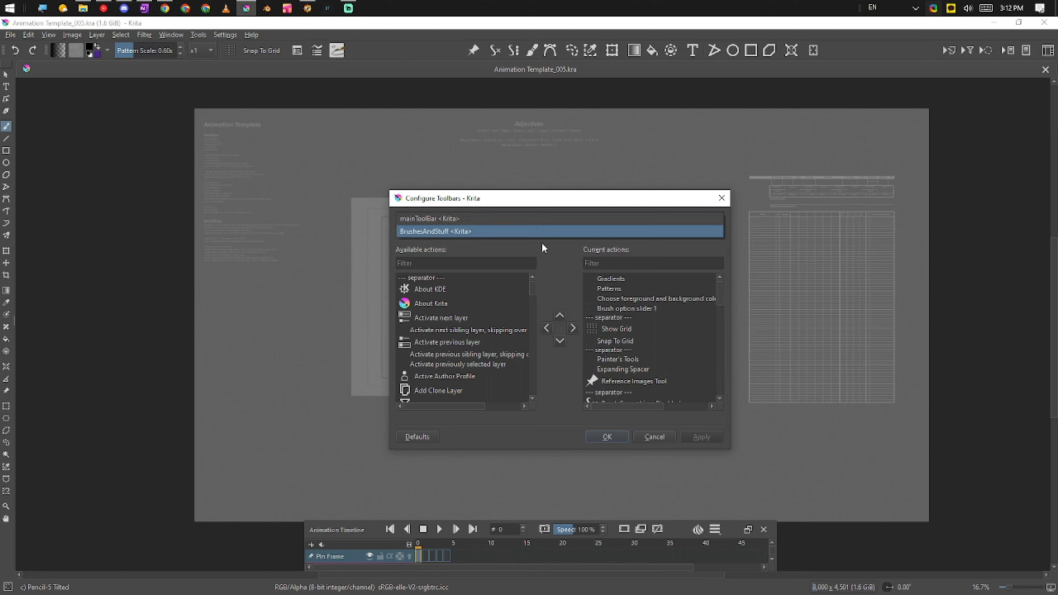
pyautogui.click(547, 250)
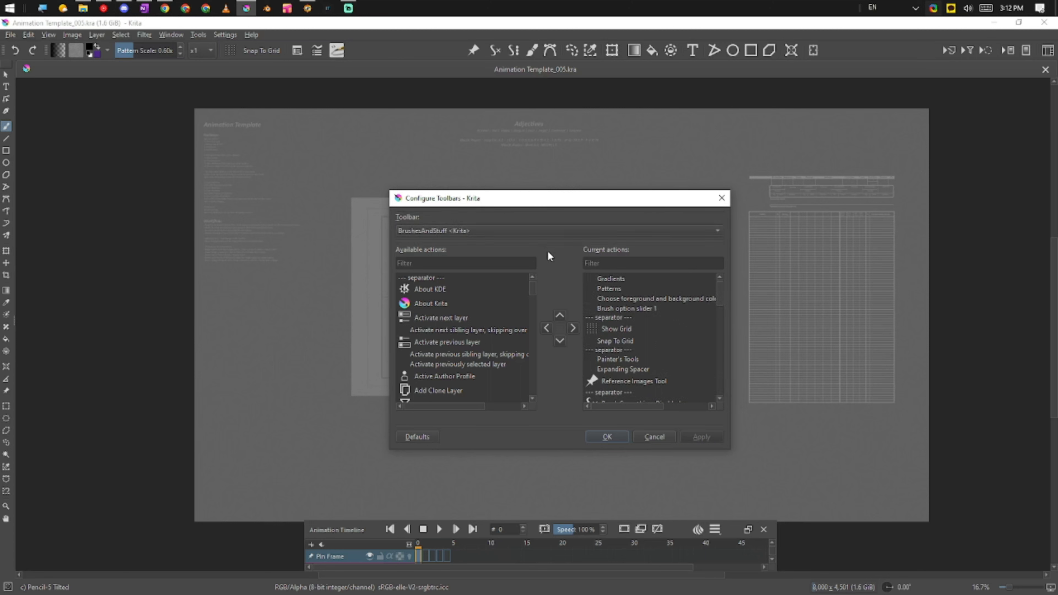
# Look through the whole list of current actions on the BrushesAndStuff toolbar, including the Expanding Spacer before the layer conversion actions
pyautogui.click(433, 288)
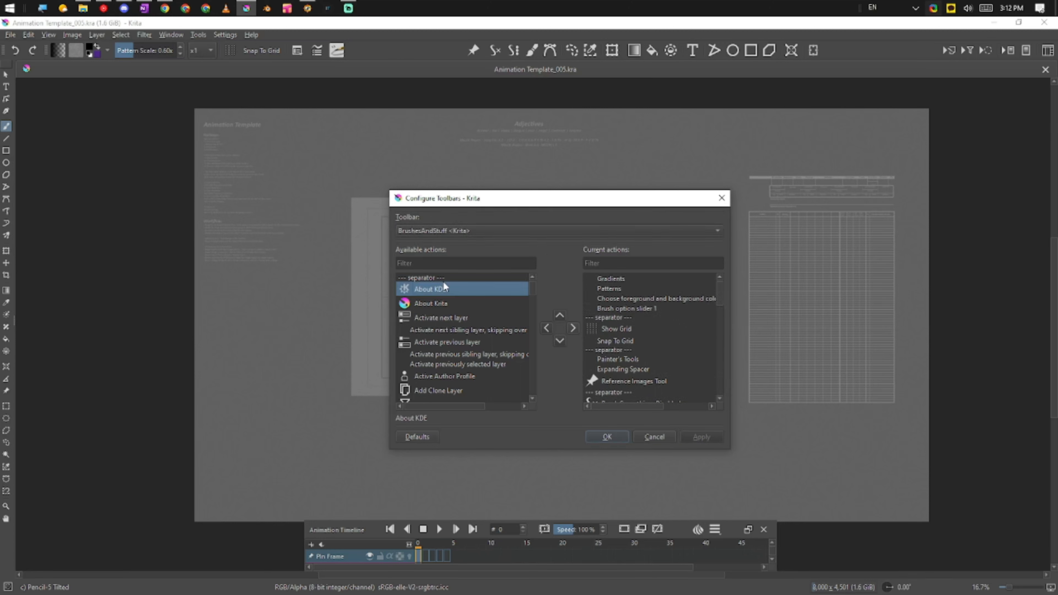
pyautogui.scroll(-4, 666, 333)
pyautogui.click(633, 370)
pyautogui.scroll(-2, 675, 351)
pyautogui.click(625, 366)
pyautogui.scroll(-8, 650, 342)
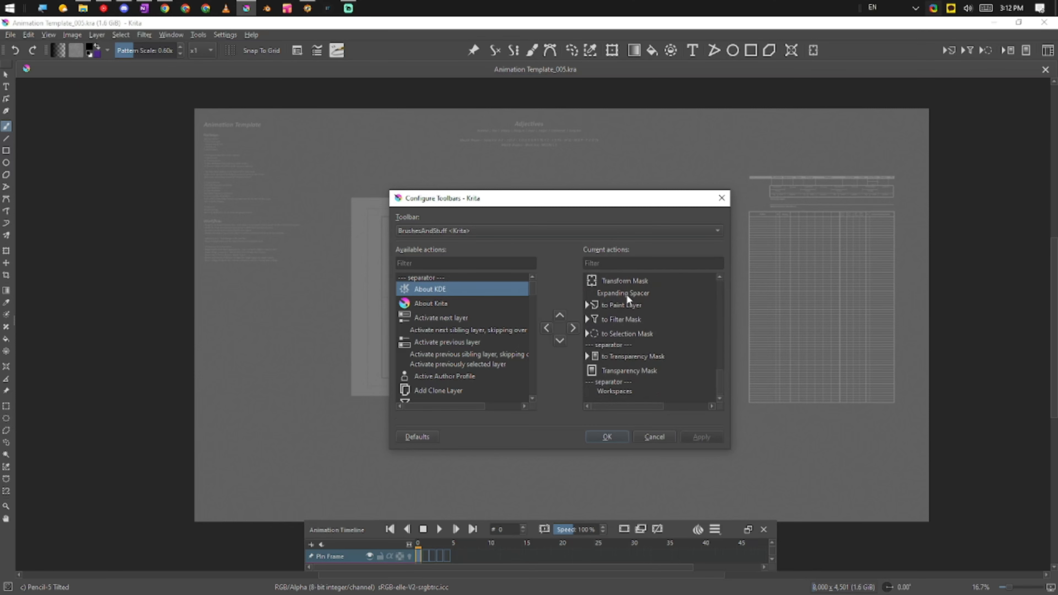
pyautogui.click(626, 293)
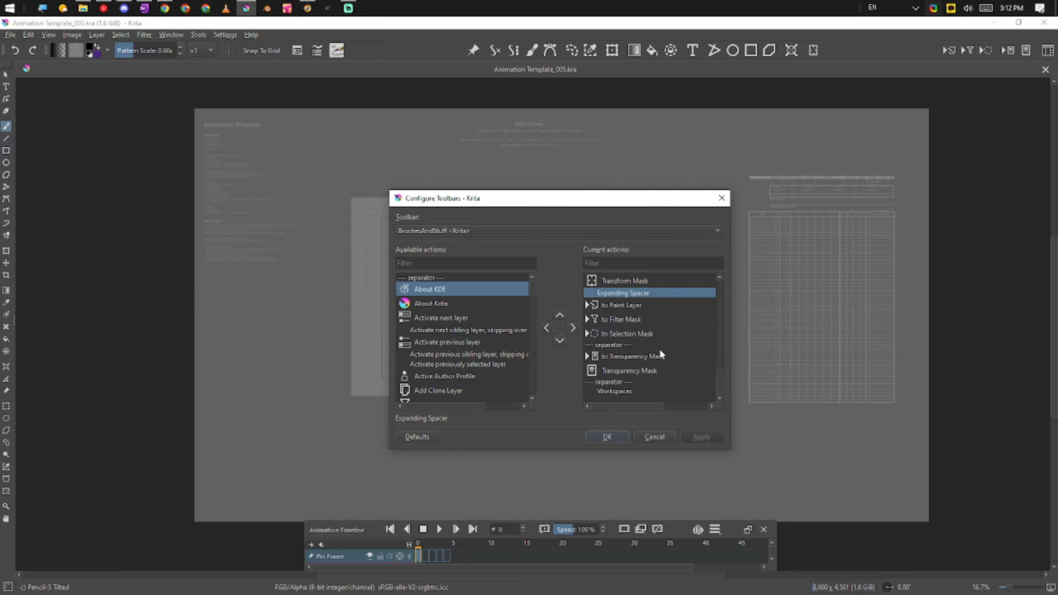
pyautogui.scroll(6, 641, 357)
# Enlarge the Configure Toolbars dialog vertically so that more of both action lists fits
pyautogui.moveTo(650, 190); pyautogui.dragTo(652, 91)
pyautogui.moveTo(515, 452); pyautogui.dragTo(517, 570)
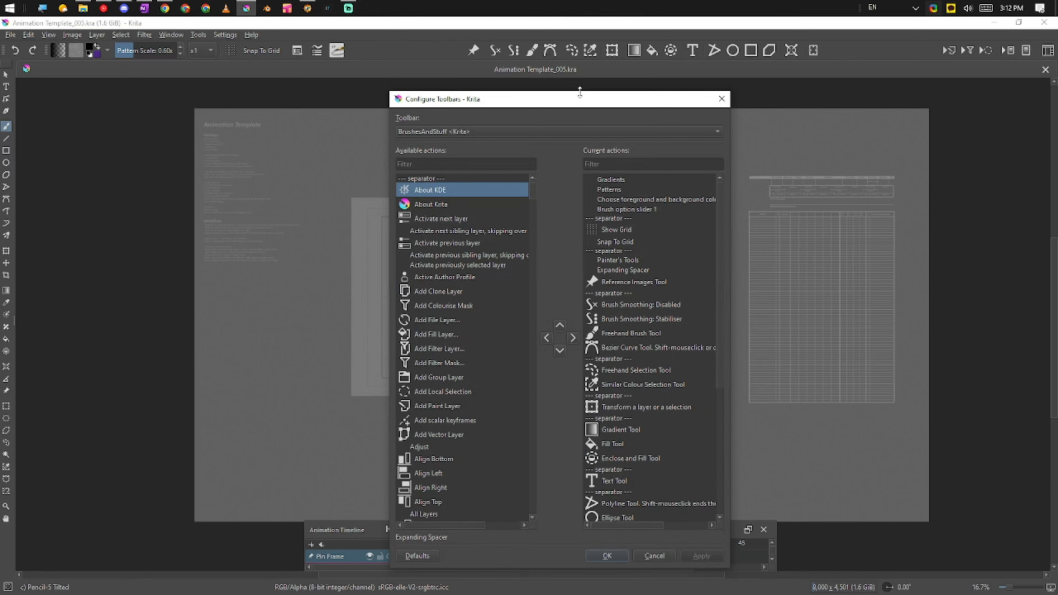
pyautogui.moveTo(580, 93); pyautogui.dragTo(580, 30)
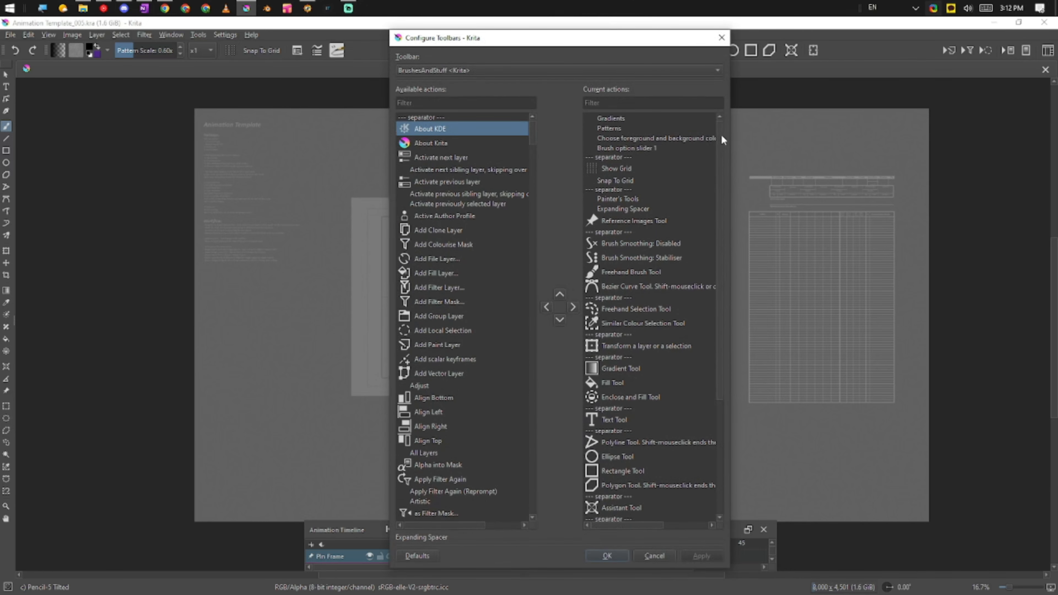
# Examine the current actions from Brush option slider 1 through the grid entries and Painter's Tools to the Reference Images Tool
pyautogui.click(650, 149)
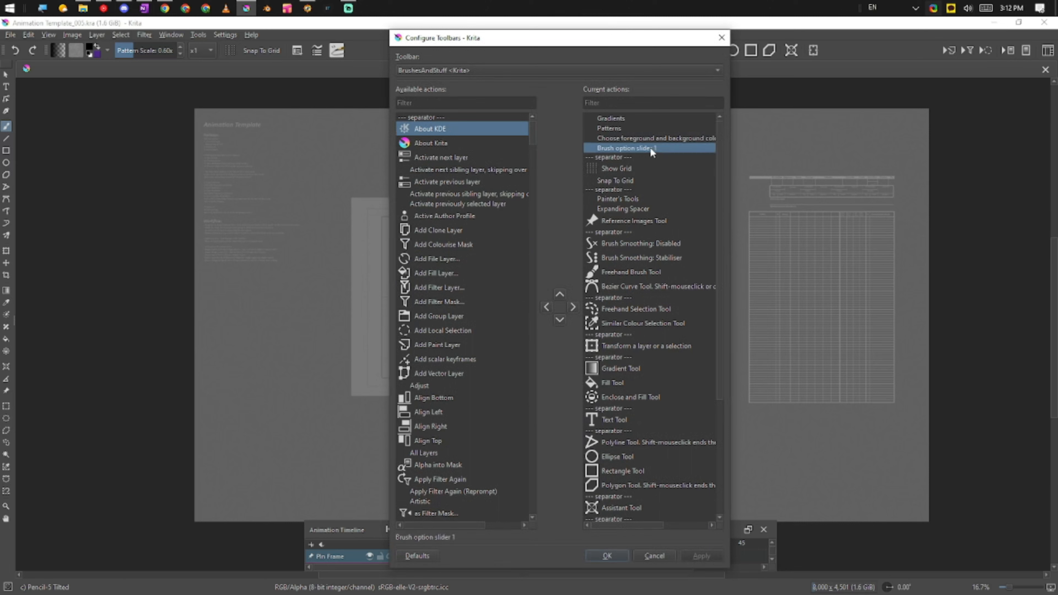
pyautogui.click(642, 169)
pyautogui.click(643, 179)
pyautogui.click(655, 198)
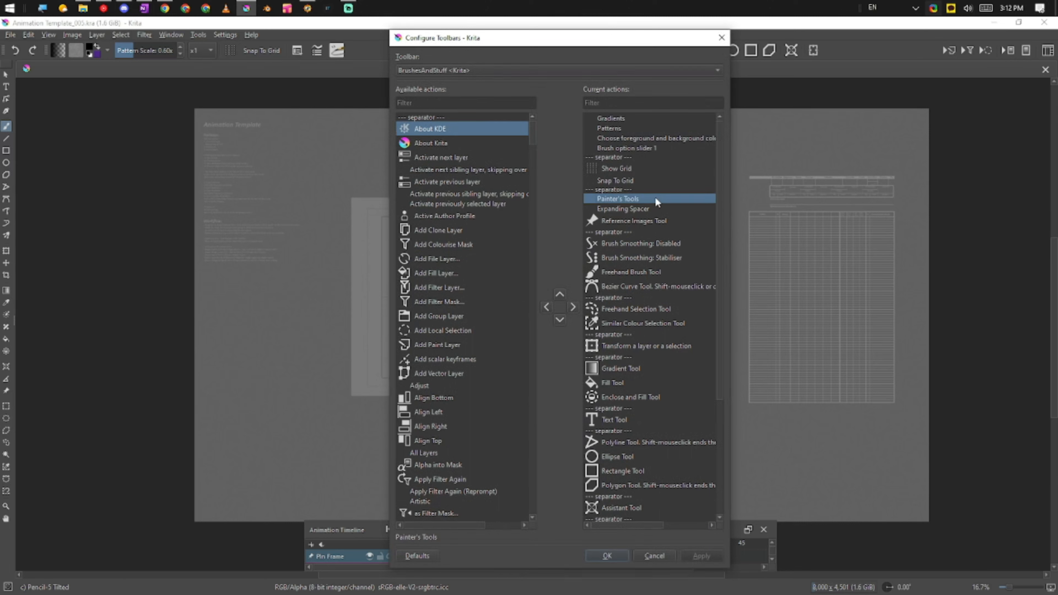
pyautogui.click(664, 209)
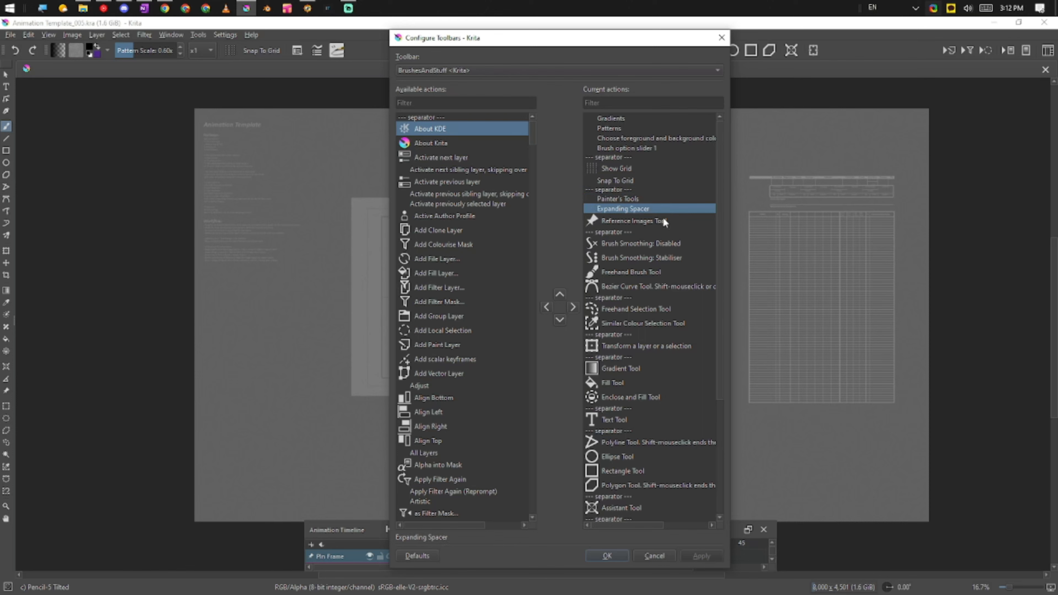
pyautogui.click(673, 223)
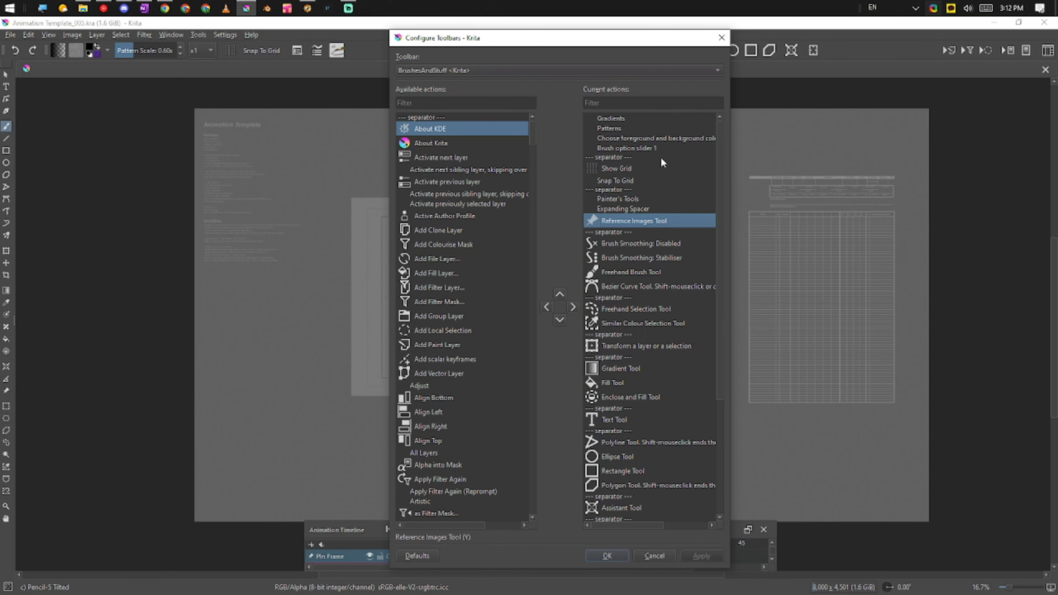
# Move the Configure Toolbars dialog off the main window's toolbar so both can be compared
pyautogui.moveTo(643, 45); pyautogui.dragTo(607, 137)
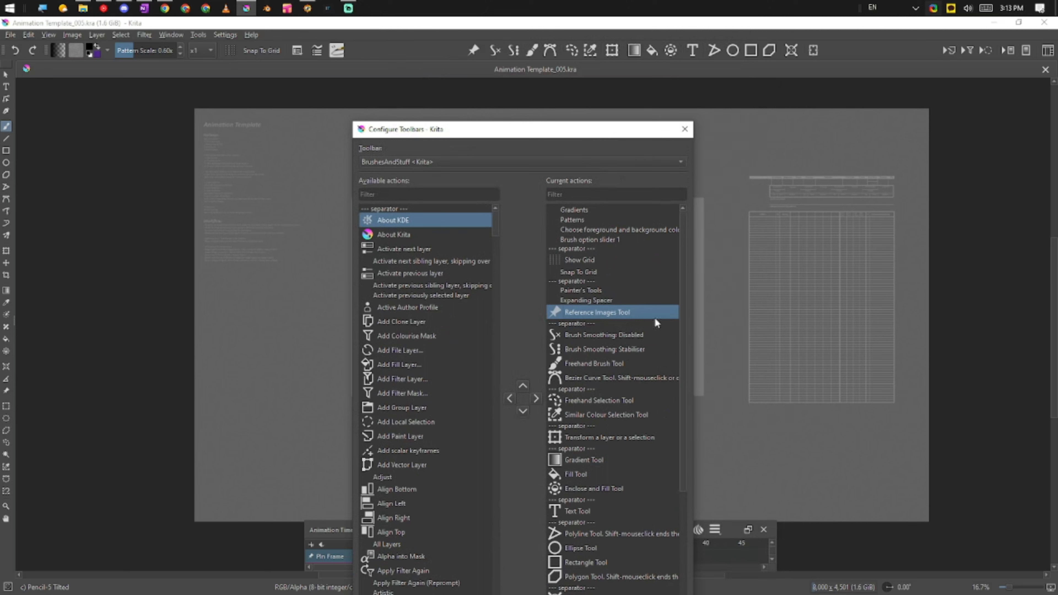
pyautogui.click(573, 334)
pyautogui.click(591, 313)
pyautogui.moveTo(519, 132); pyautogui.dragTo(516, 91)
# Examine the Brush Smoothing Disabled and Stabiliser, Freehand Brush Tool and Bezier Curve Tool entries in the current actions
pyautogui.click(594, 293)
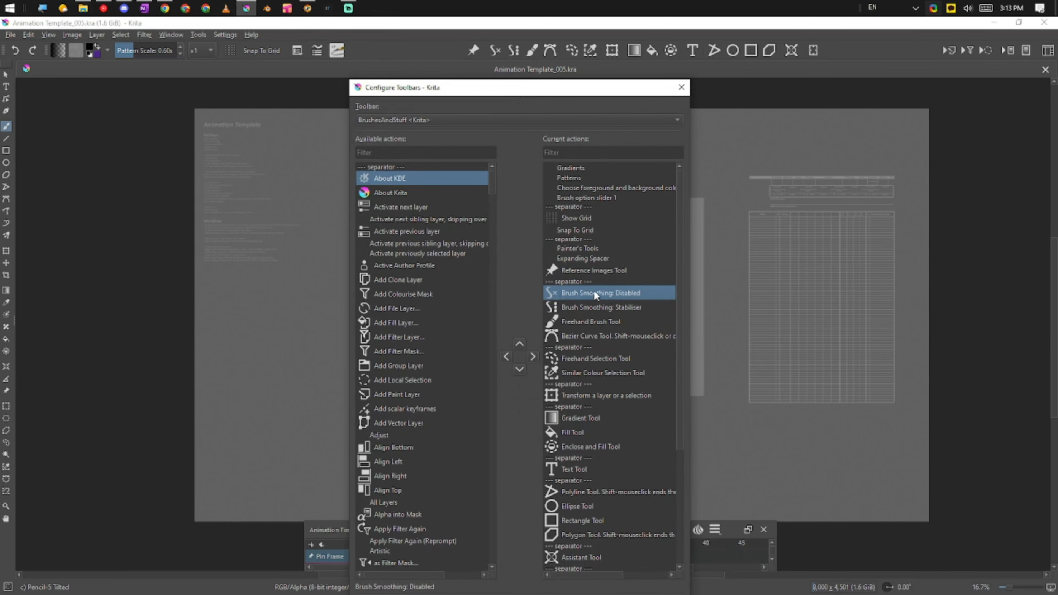
pyautogui.click(622, 308)
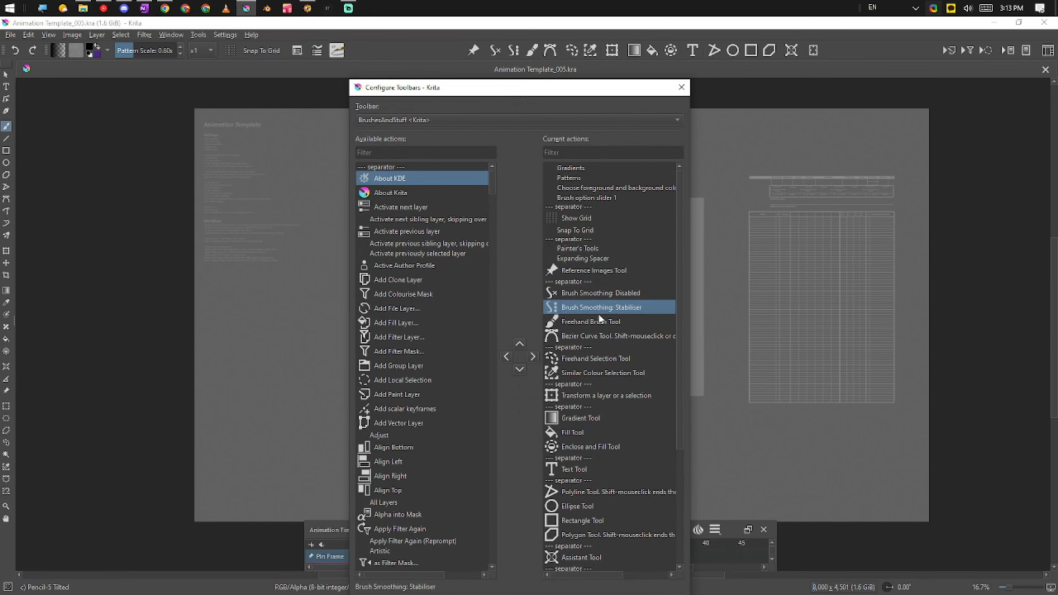
pyautogui.click(607, 323)
pyautogui.click(603, 294)
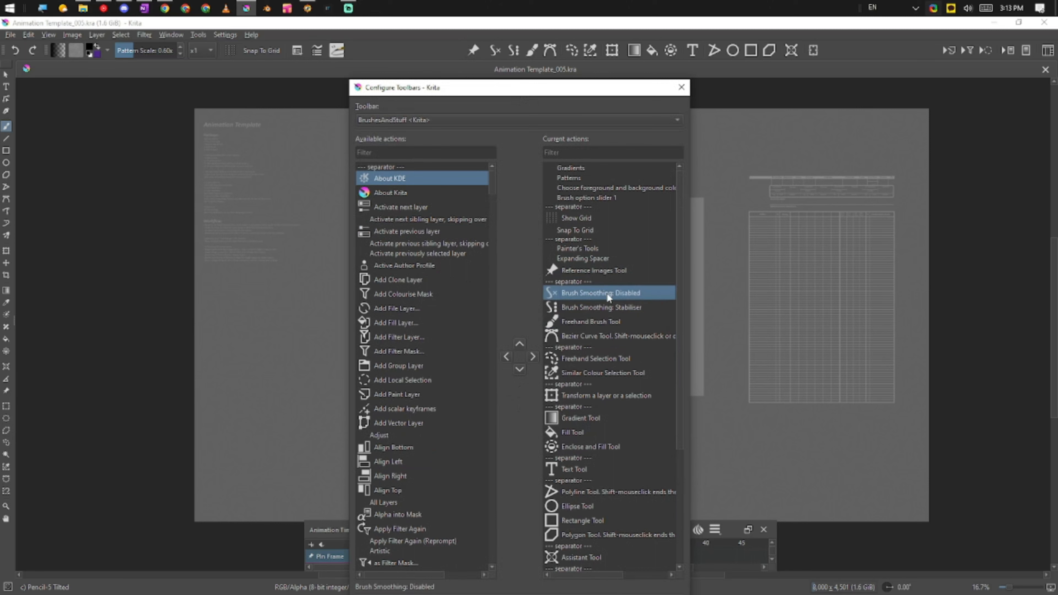
pyautogui.click(600, 309)
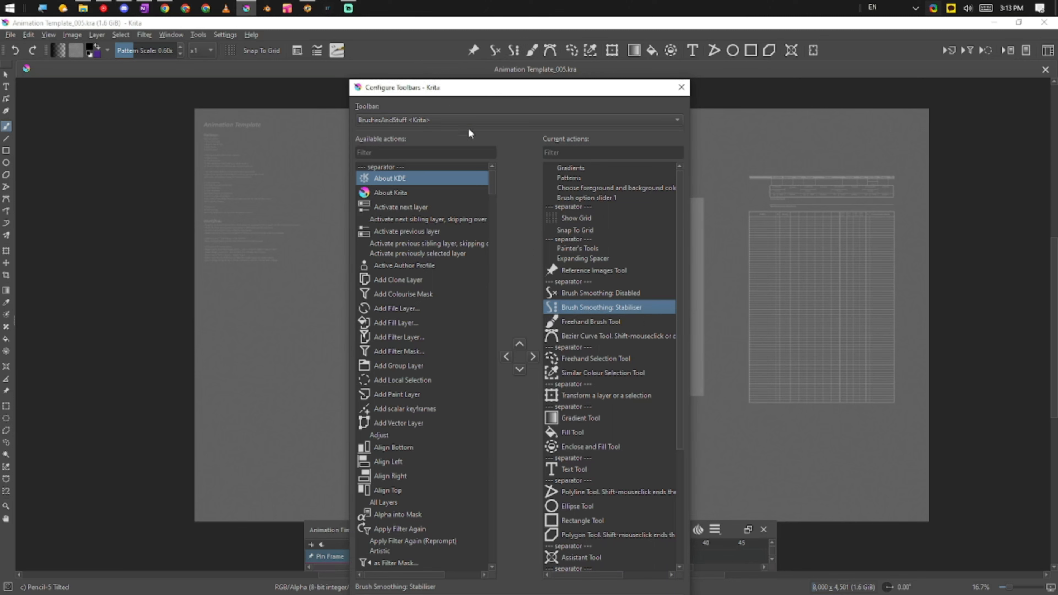
pyautogui.click(593, 335)
pyautogui.click(594, 293)
pyautogui.click(600, 325)
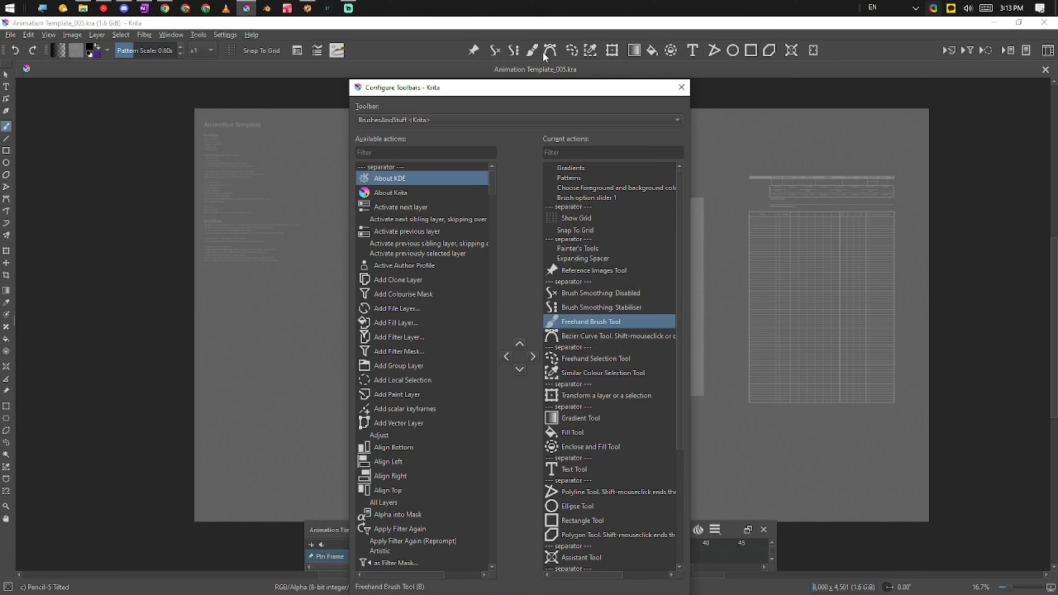
pyautogui.click(610, 338)
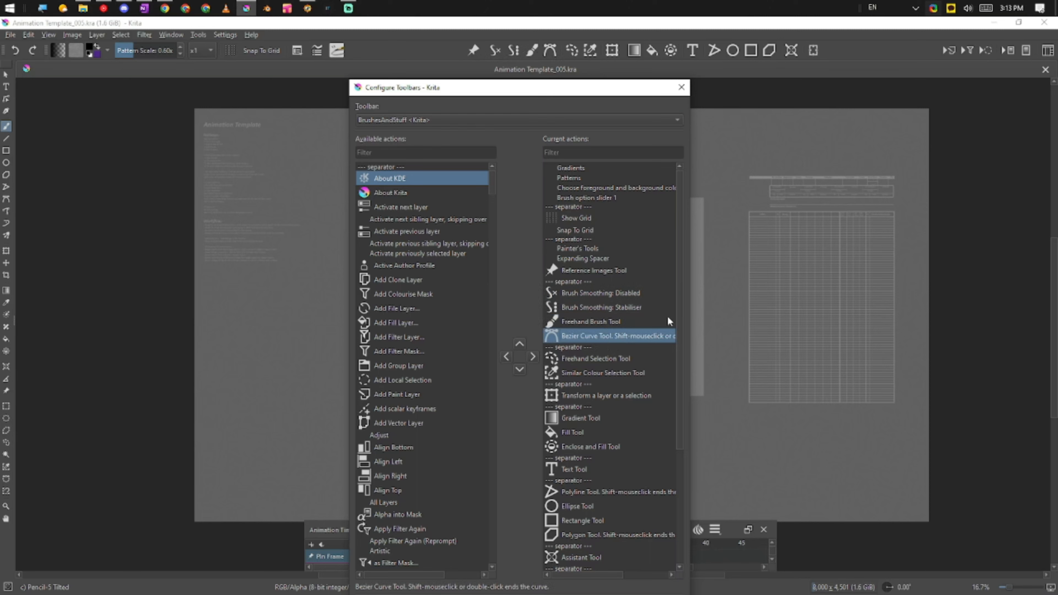
# Widen the Configure Toolbars dialog to fit the full action names and reposition it centrally over the canvas
pyautogui.moveTo(690, 292); pyautogui.dragTo(866, 292)
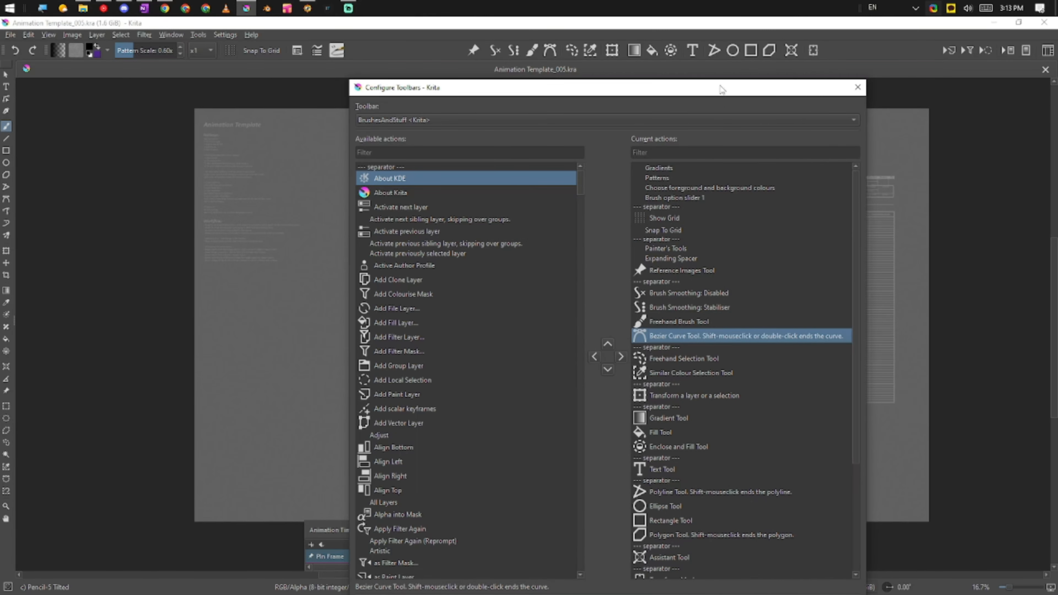
pyautogui.moveTo(718, 83); pyautogui.dragTo(631, 90)
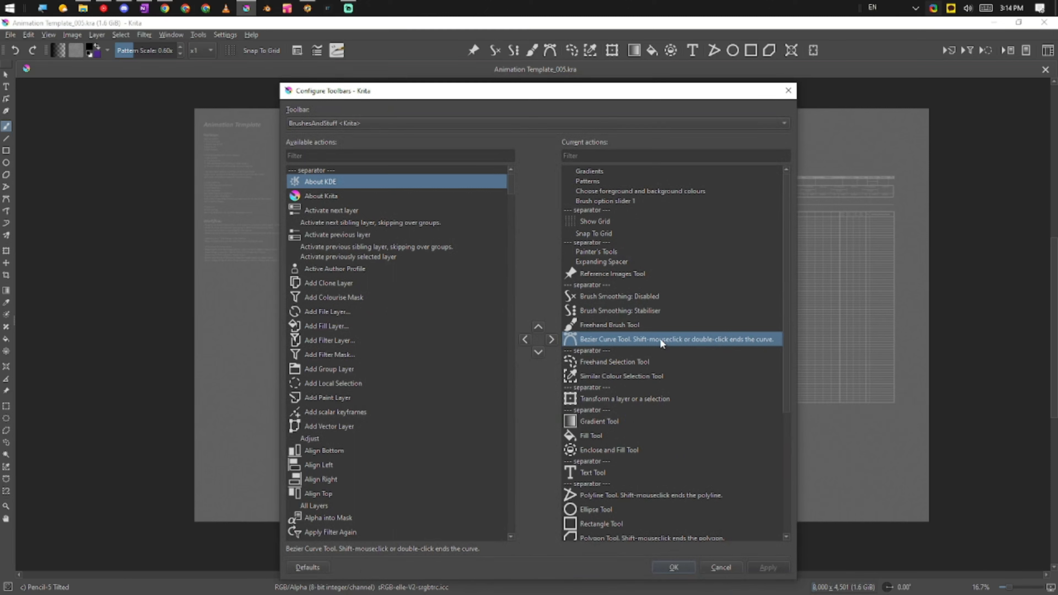
pyautogui.scroll(-1, 785, 331)
pyautogui.scroll(1, 788, 329)
pyautogui.scroll(-1, 787, 322)
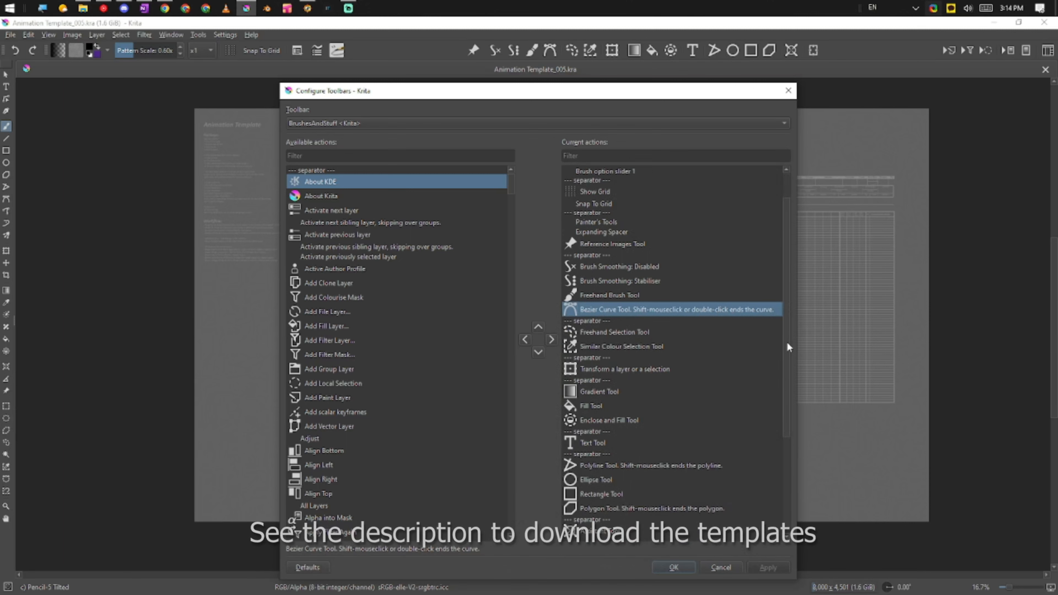
pyautogui.moveTo(789, 327); pyautogui.dragTo(785, 316)
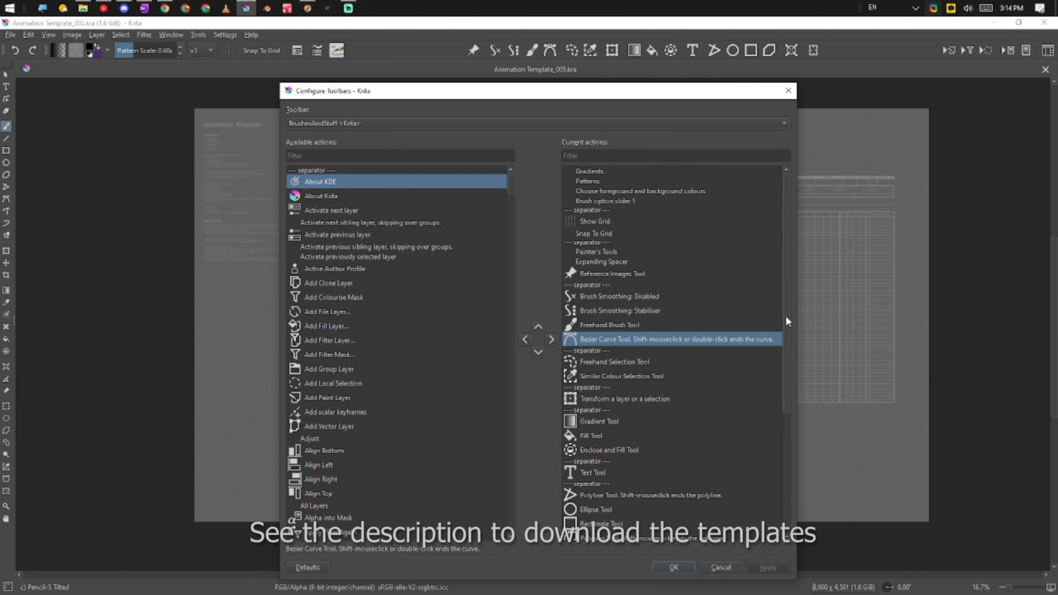
# Examine the Freehand Selection, Similar Colour Selection and Enclose and Fill Tool entries in the current actions
pyautogui.click(570, 361)
pyautogui.moveTo(787, 266)
pyautogui.mouseDown()
pyautogui.moveTo(787, 286)
pyautogui.moveTo(786, 269)
pyautogui.mouseUp()
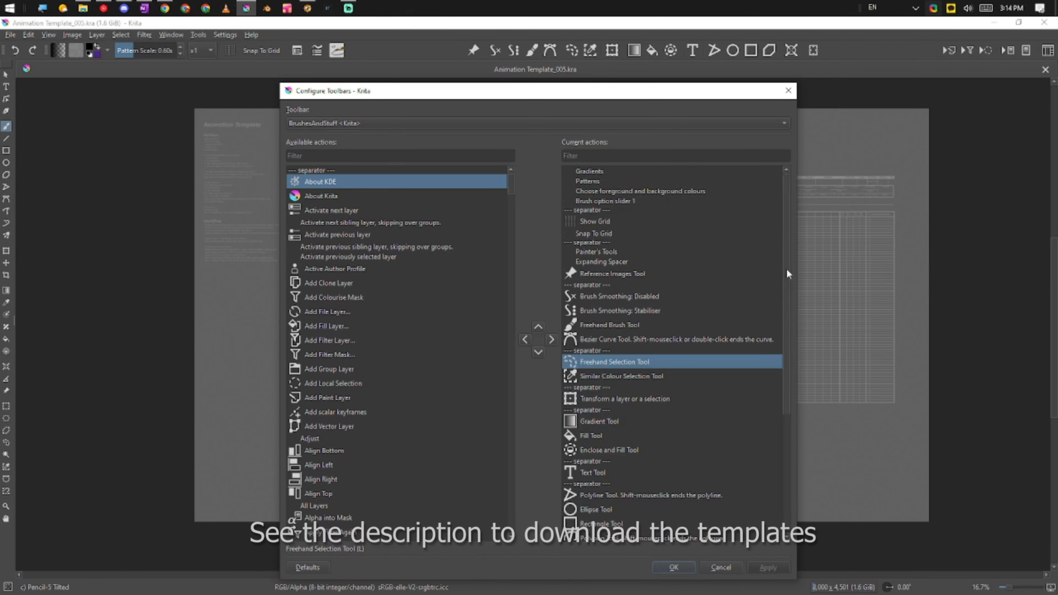
pyautogui.click(626, 373)
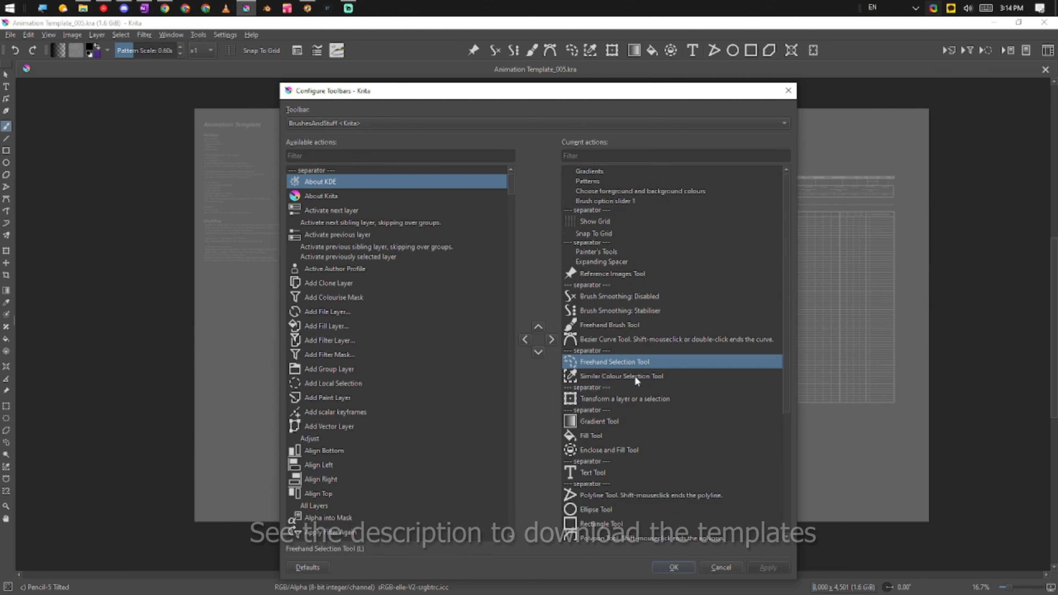
pyautogui.click(630, 362)
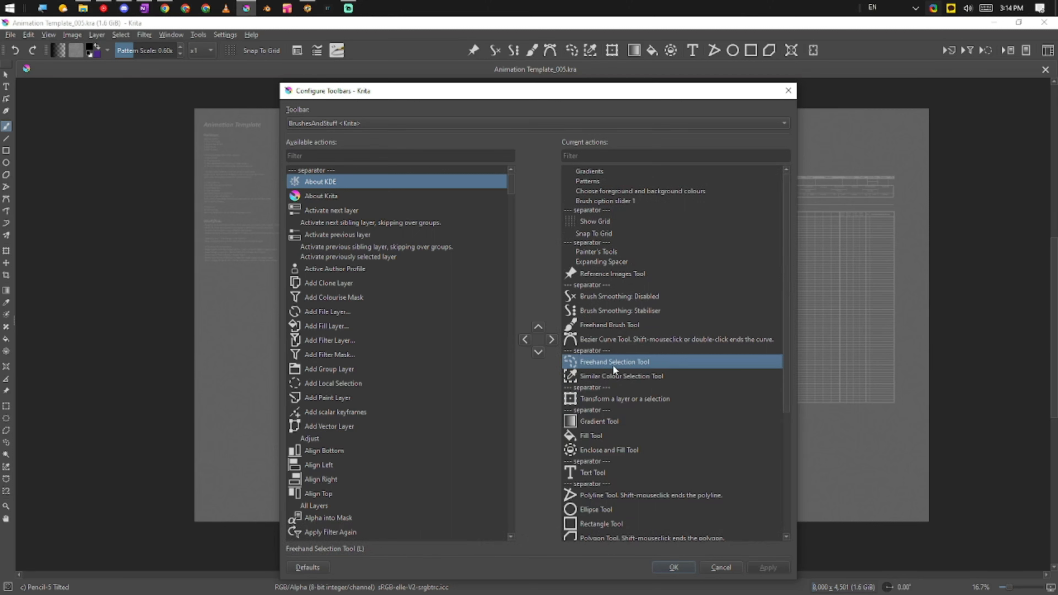
pyautogui.click(638, 376)
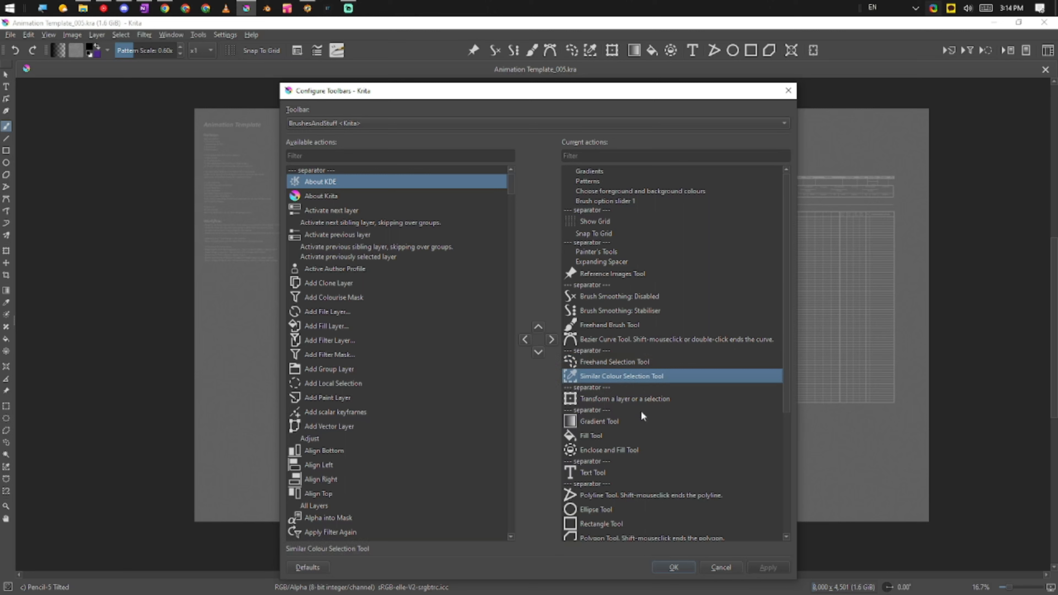
pyautogui.click(632, 451)
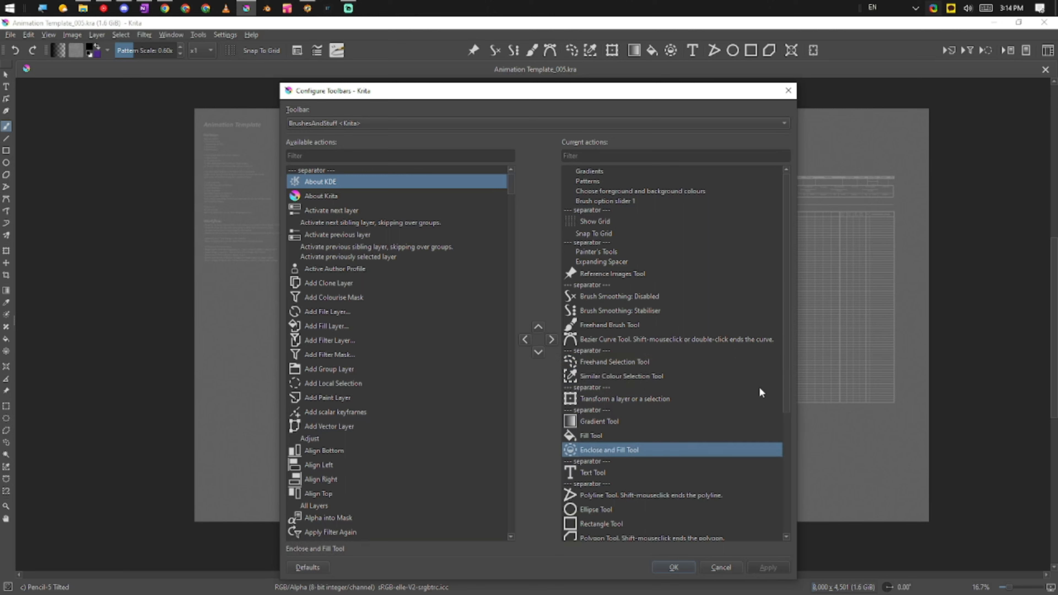
# Examine the Text Tool entry and the Polyline, Ellipse, Rectangle and Polygon shape tools in the current actions
pyautogui.scroll(-2, 787, 336)
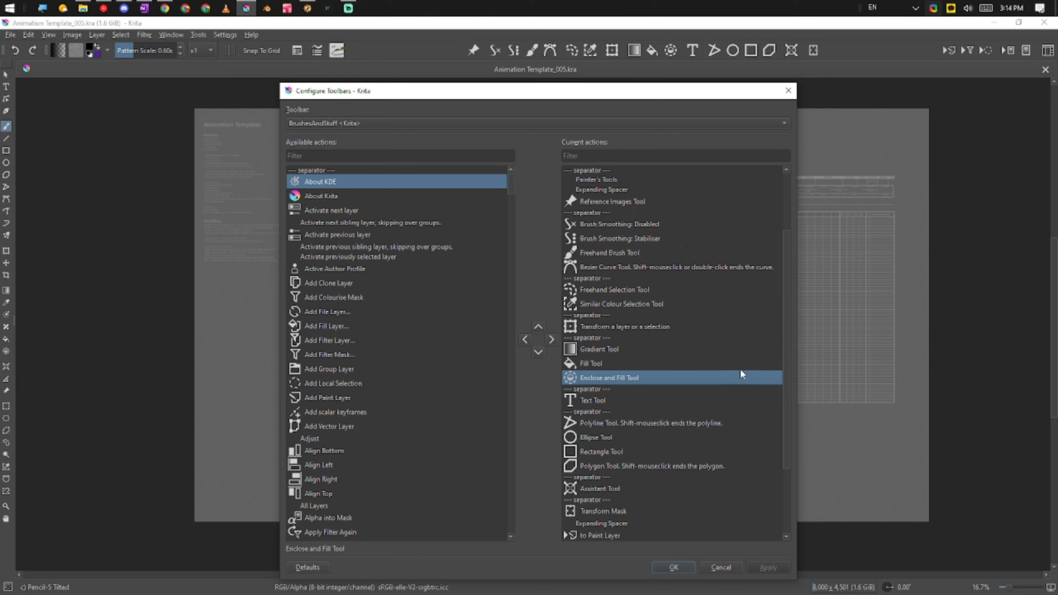
pyautogui.click(617, 405)
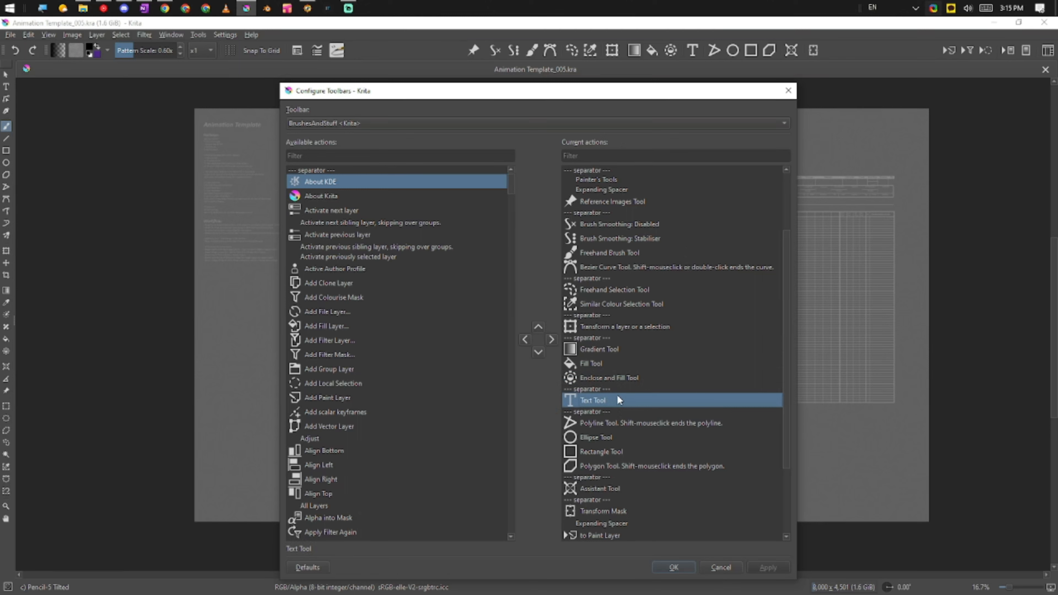
pyautogui.moveTo(659, 428)
pyautogui.mouseDown()
pyautogui.moveTo(662, 468)
pyautogui.moveTo(667, 424)
pyautogui.mouseUp()
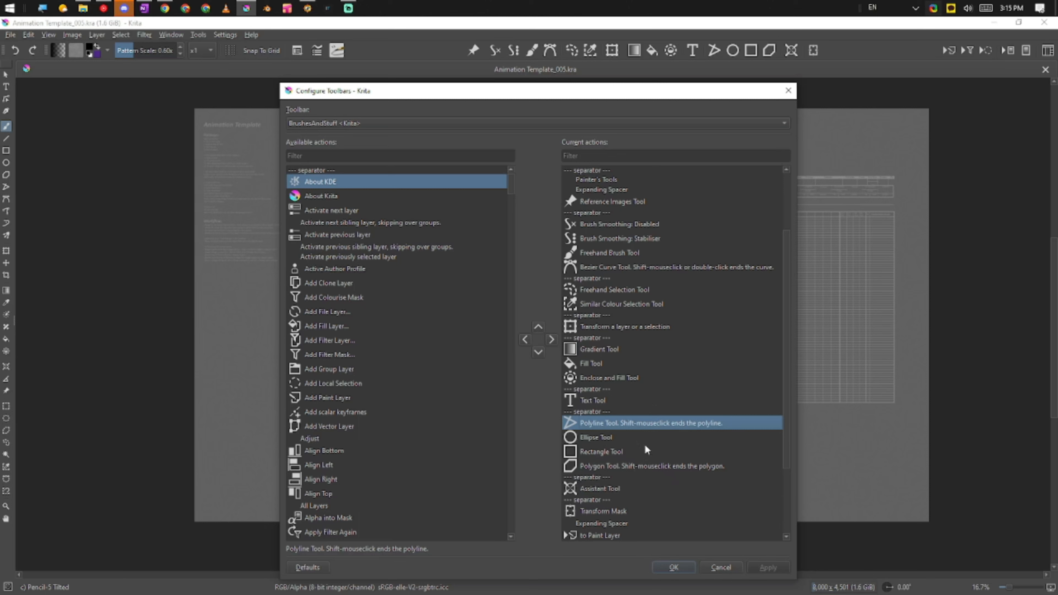
pyautogui.moveTo(632, 459); pyautogui.dragTo(671, 422)
pyautogui.moveTo(638, 466); pyautogui.dragTo(628, 429)
pyautogui.click(628, 425)
pyautogui.click(619, 439)
pyautogui.click(614, 449)
pyautogui.click(614, 461)
pyautogui.click(625, 426)
pyautogui.press('Down')
pyautogui.press('Down')
pyautogui.press('Down')
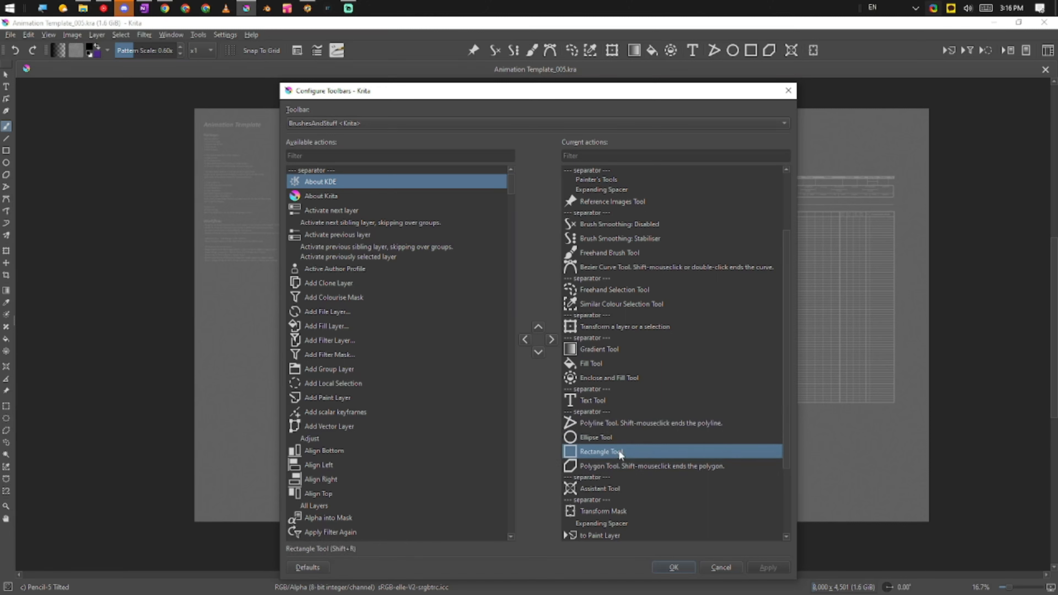
# Recheck the Brush Smoothing: Stabiliser entry and examine the Assistant Tool and the remaining mask and layer conversion actions
pyautogui.click(652, 238)
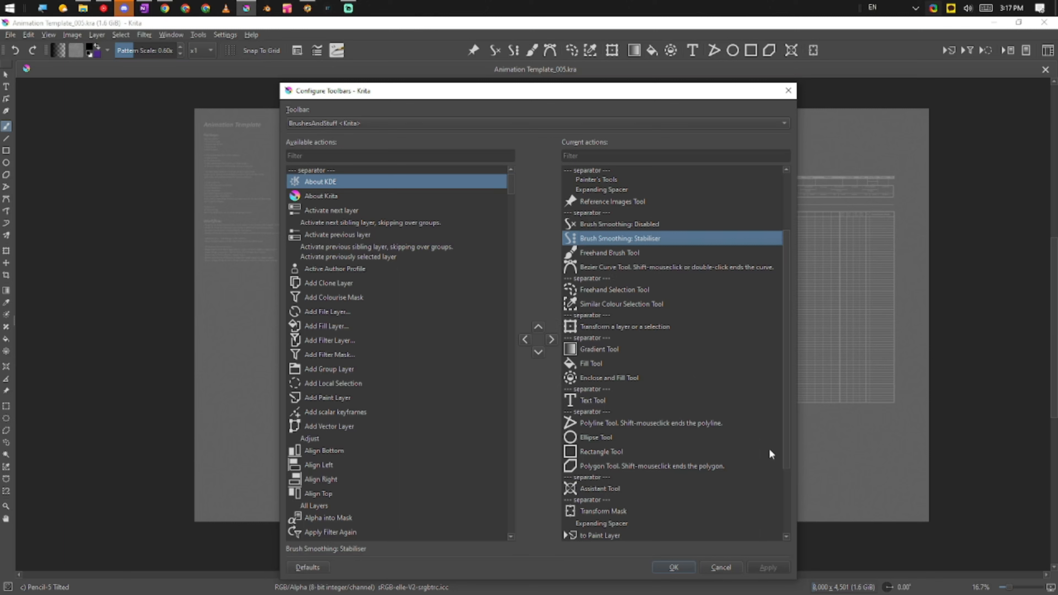
pyautogui.scroll(-1, 768, 448)
pyautogui.click(666, 462)
pyautogui.click(629, 480)
pyautogui.click(631, 459)
pyautogui.scroll(-2, 686, 456)
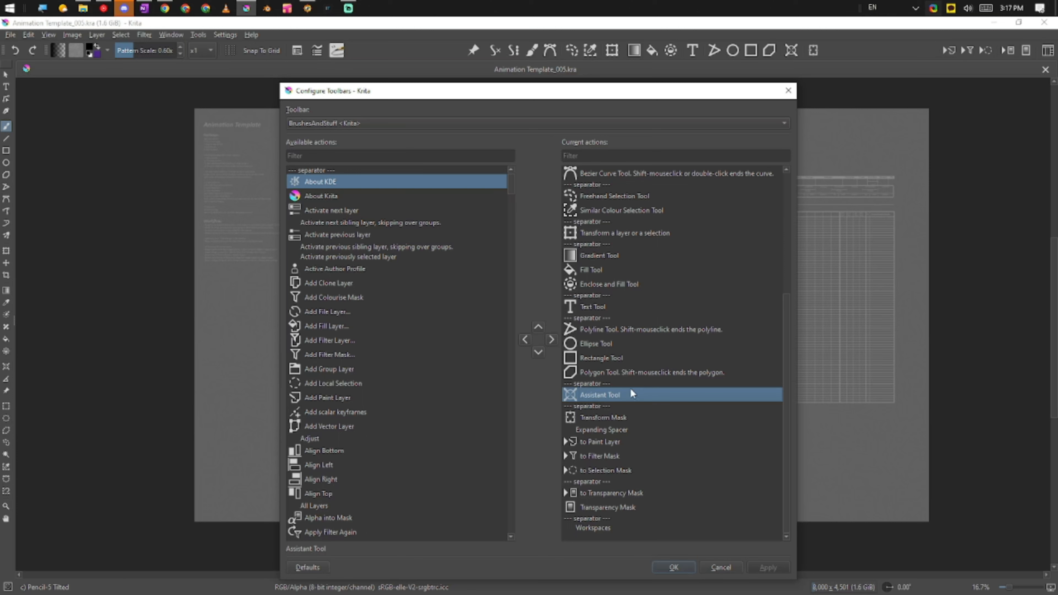
# Compare the Assistant Tool and Transform Mask entries in the current actions with their icons on the toolbar
pyautogui.click(637, 418)
pyautogui.click(646, 398)
pyautogui.click(626, 417)
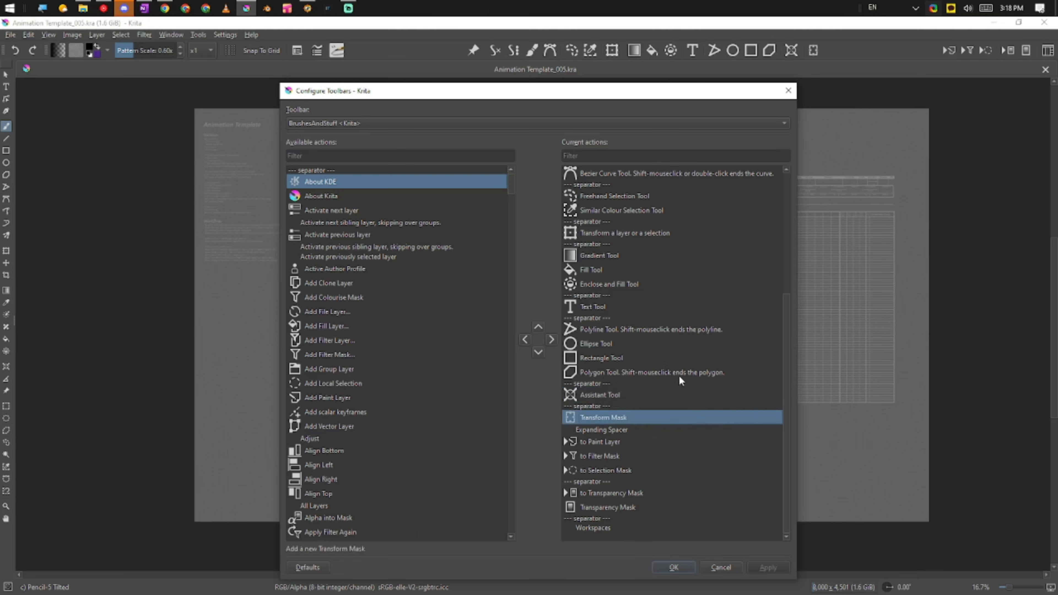
pyautogui.click(633, 395)
pyautogui.click(621, 418)
pyautogui.click(614, 396)
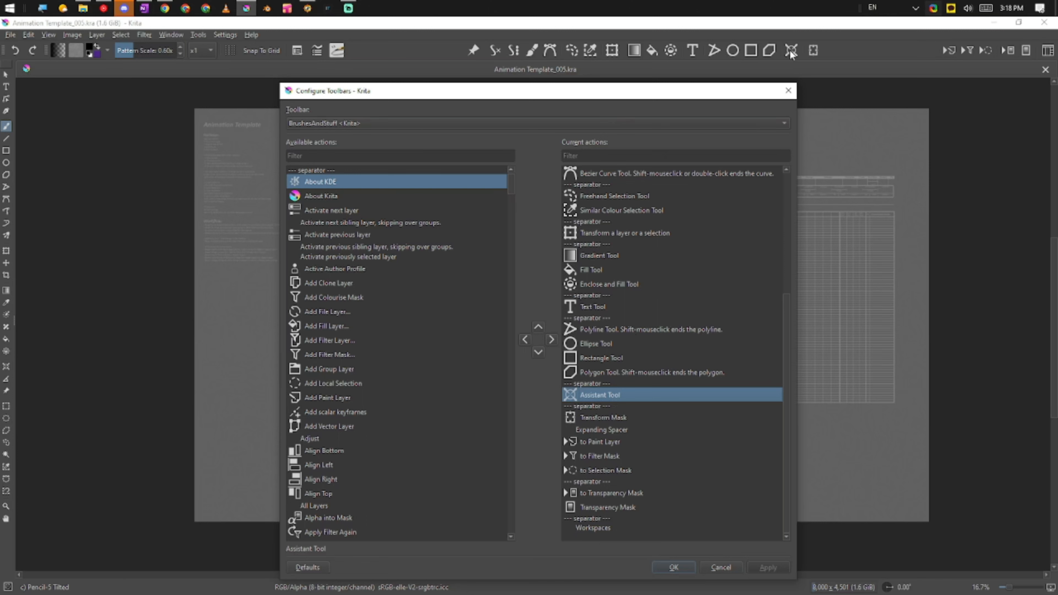
pyautogui.click(604, 417)
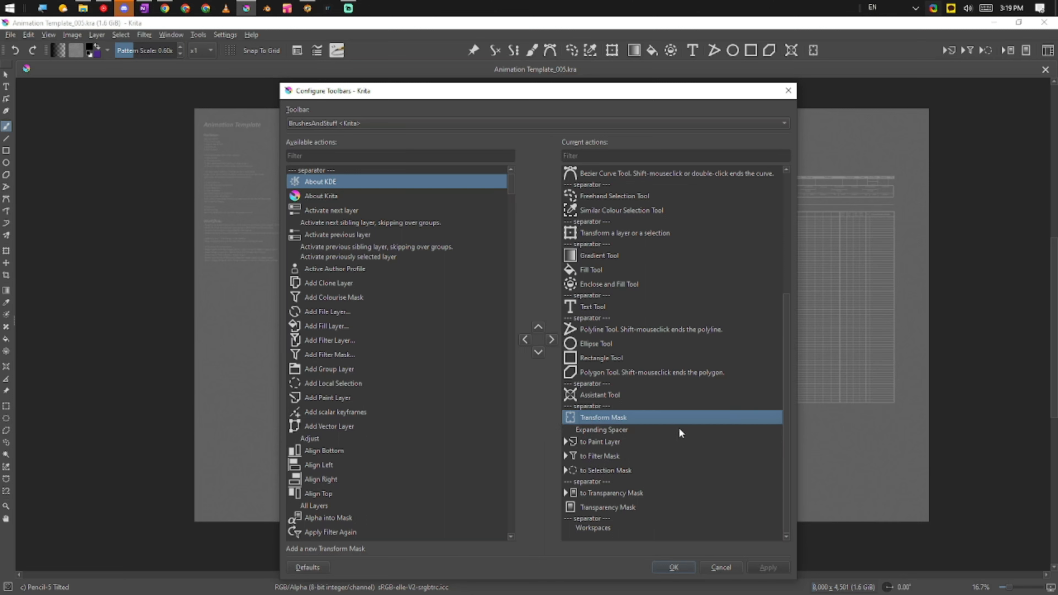
# Examine the to Paint Layer, Transparency Mask and Workspaces entries at the end of the current actions
pyautogui.click(613, 443)
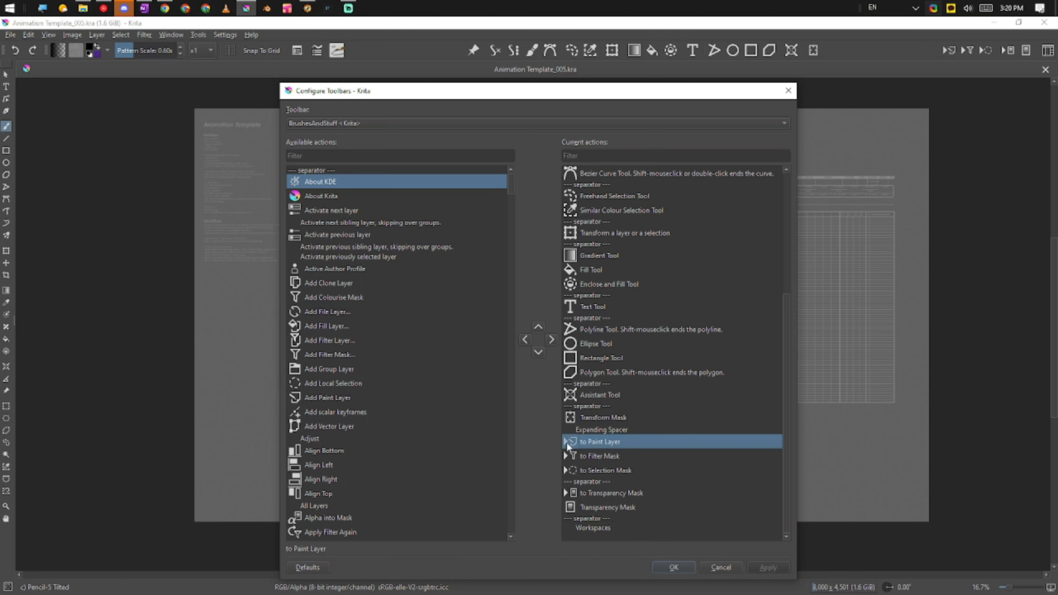
pyautogui.click(601, 506)
pyautogui.click(610, 530)
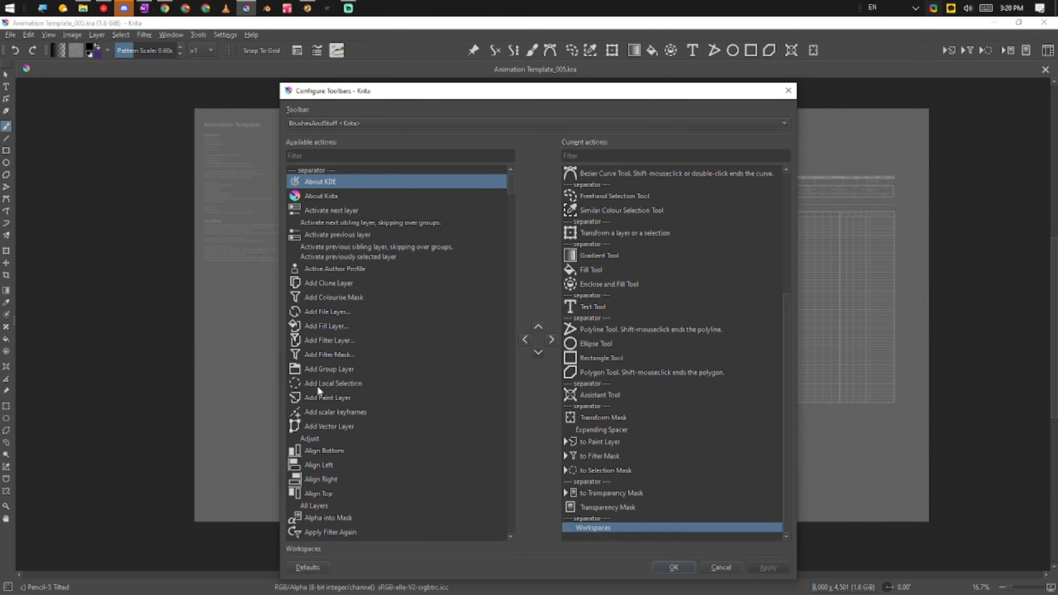
# Add the Add Group Layer action to the BrushesAndStuff toolbar between Transform Mask and the Expanding Spacer, and apply the change
pyautogui.click(387, 369)
pyautogui.moveTo(317, 368); pyautogui.dragTo(671, 421)
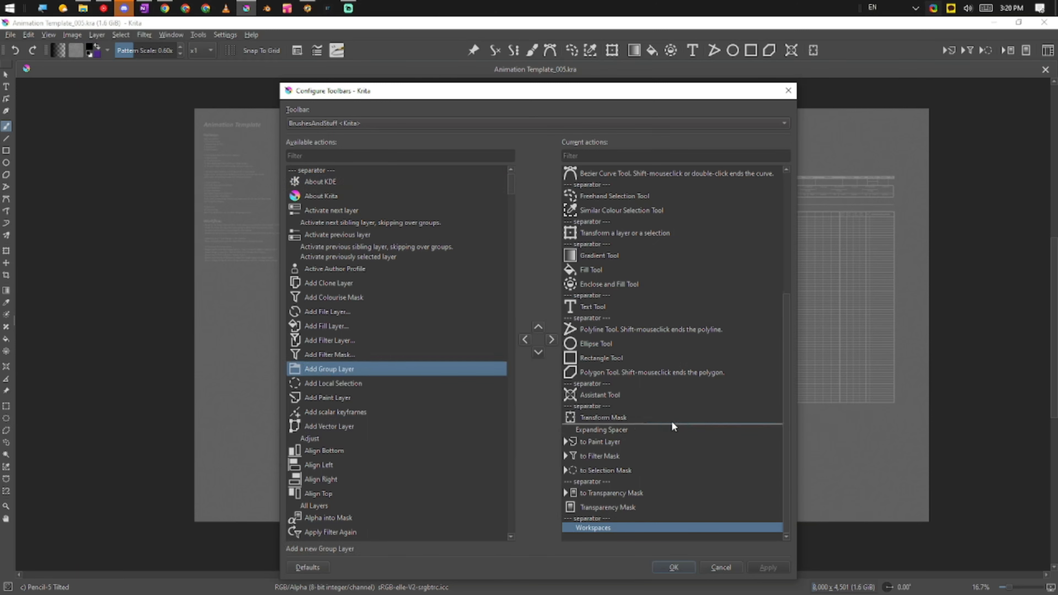
pyautogui.click(768, 567)
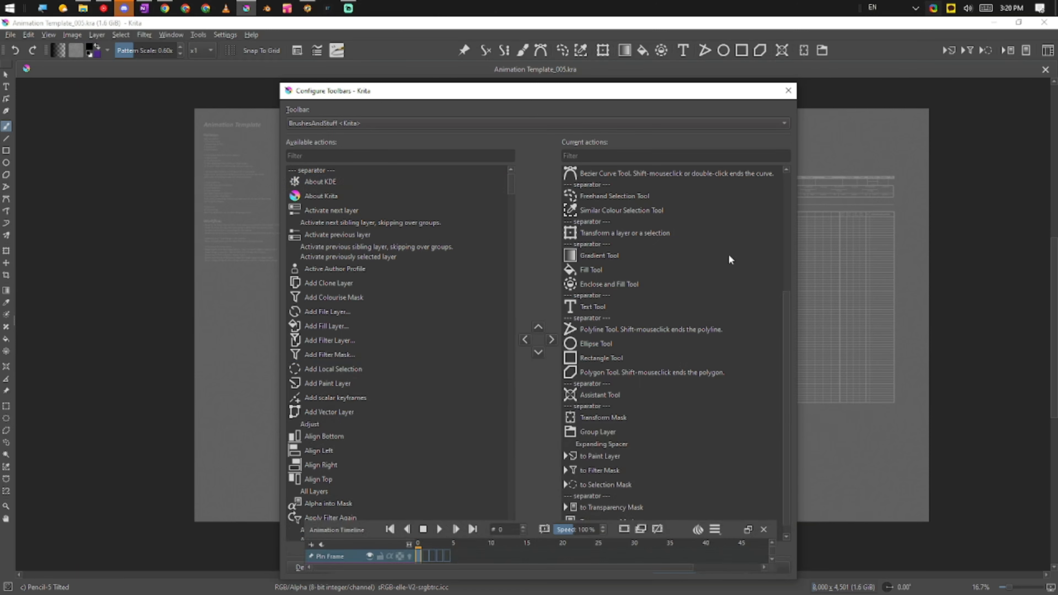
# Remove the Group Layer action from the BrushesAndStuff toolbar, apply the change and close the Configure Toolbars dialog
pyautogui.moveTo(706, 95); pyautogui.dragTo(740, 118)
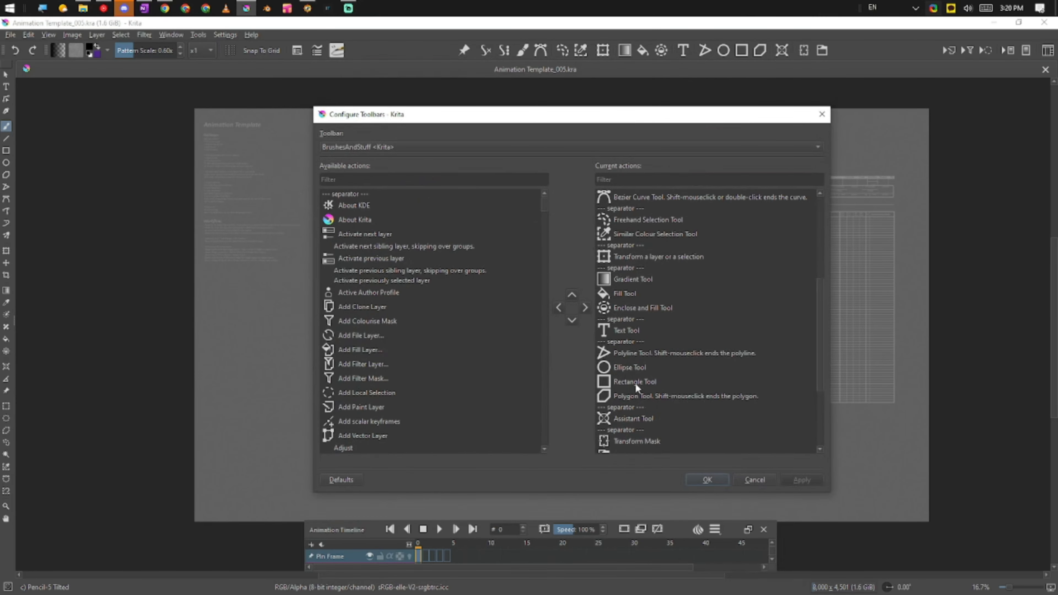
pyautogui.click(648, 400)
pyautogui.scroll(-2, 648, 400)
pyautogui.scroll(-2, 648, 400)
pyautogui.moveTo(631, 333); pyautogui.dragTo(418, 345)
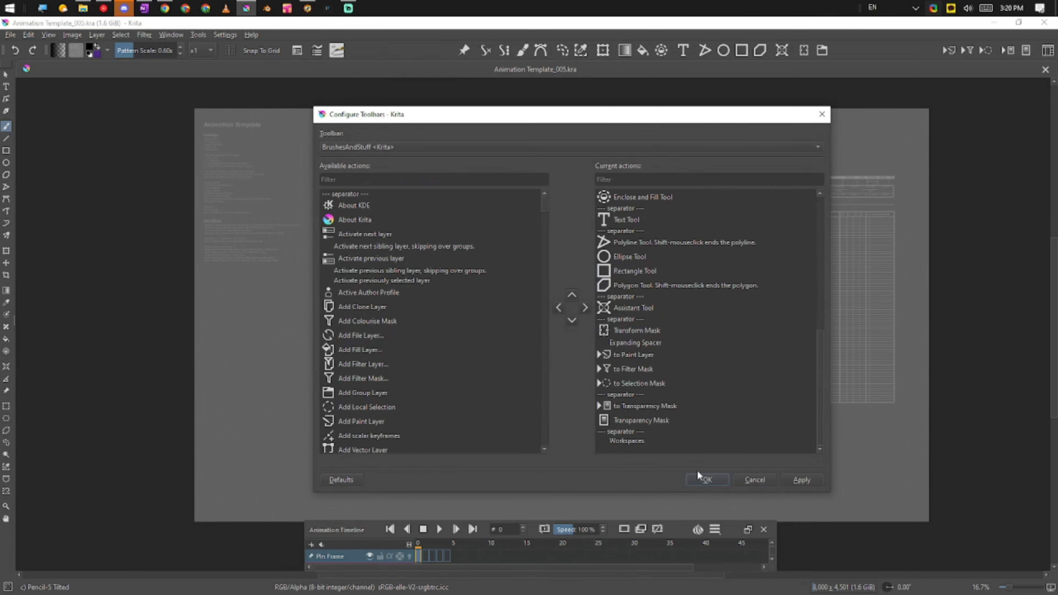
pyautogui.click(802, 481)
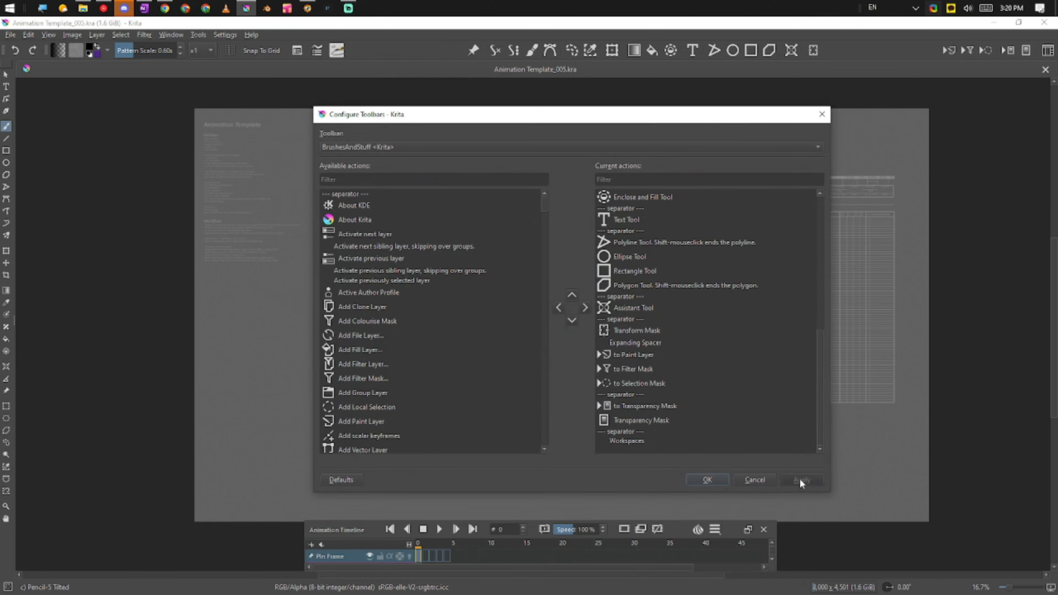
pyautogui.click(708, 480)
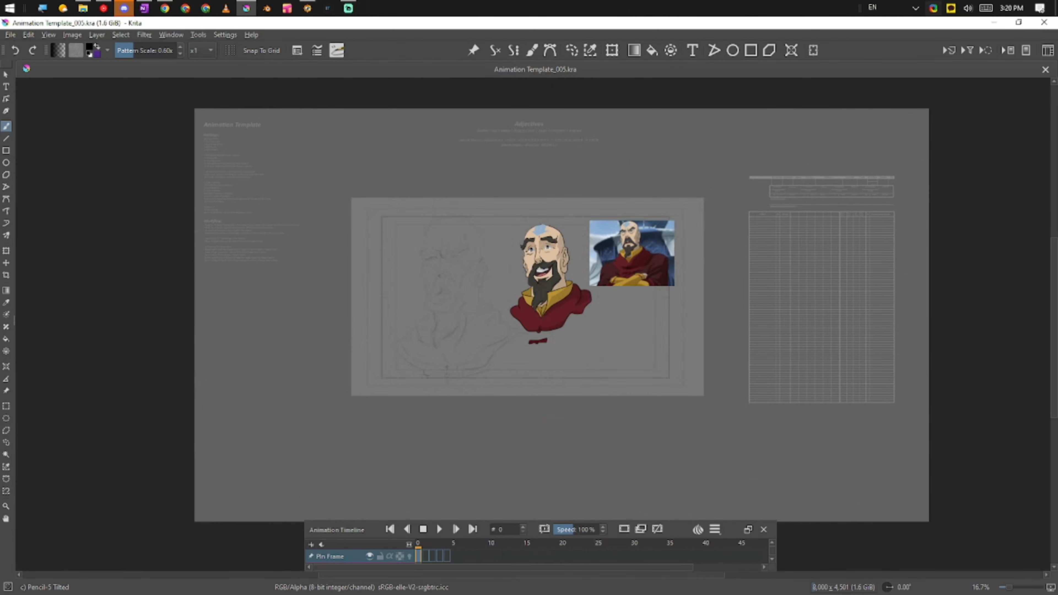